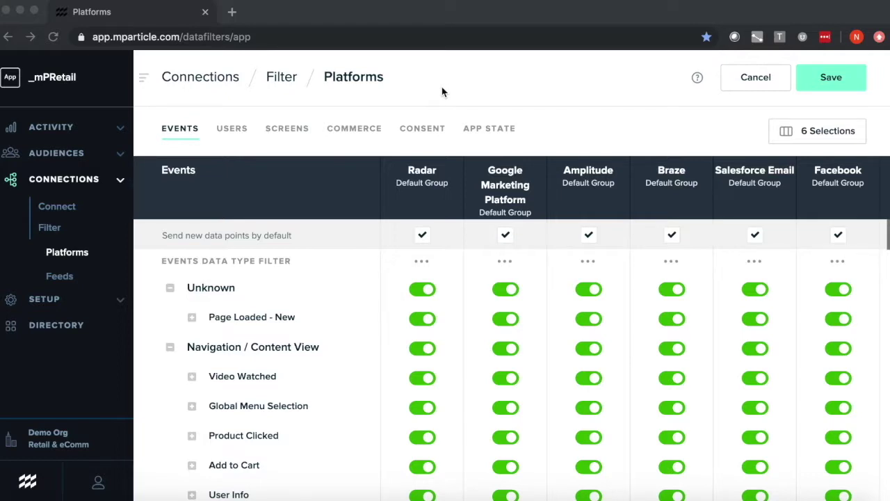
# Review the integrations that can be chosen for the platform filter grid, leaving the selection as it is.
pyautogui.click(443, 91)
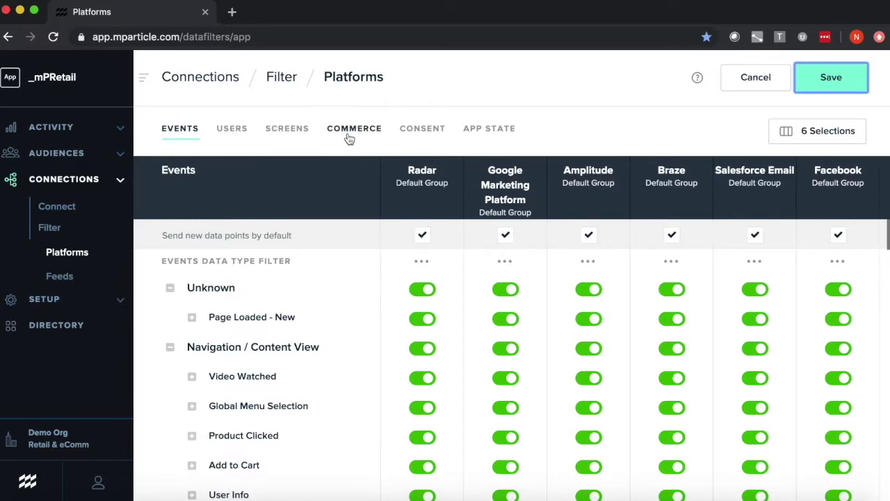
pyautogui.click(808, 130)
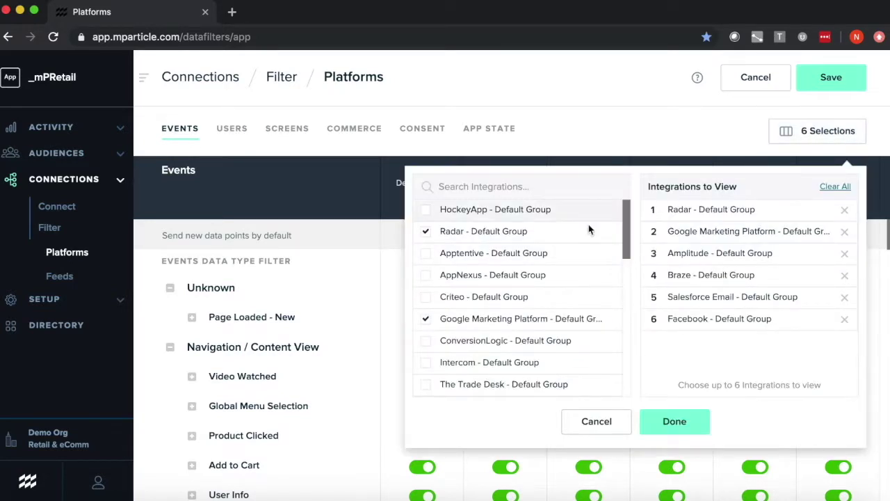
pyautogui.scroll(-5, 547, 244)
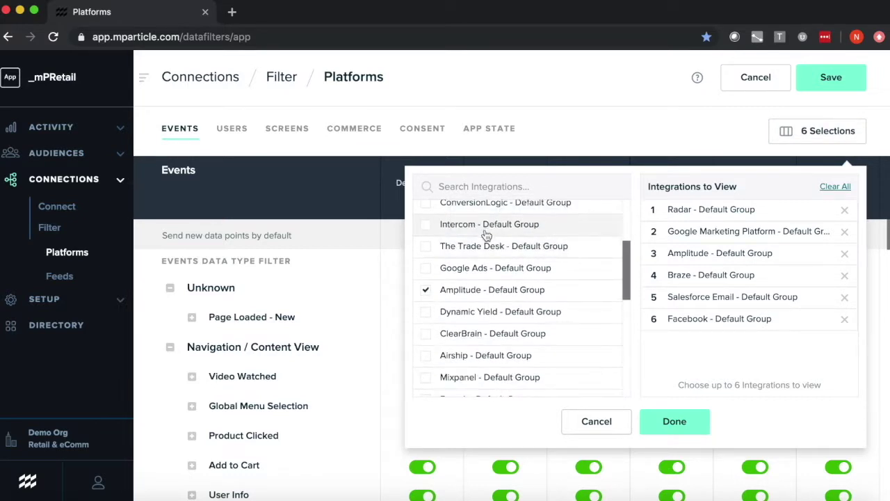
pyautogui.click(597, 421)
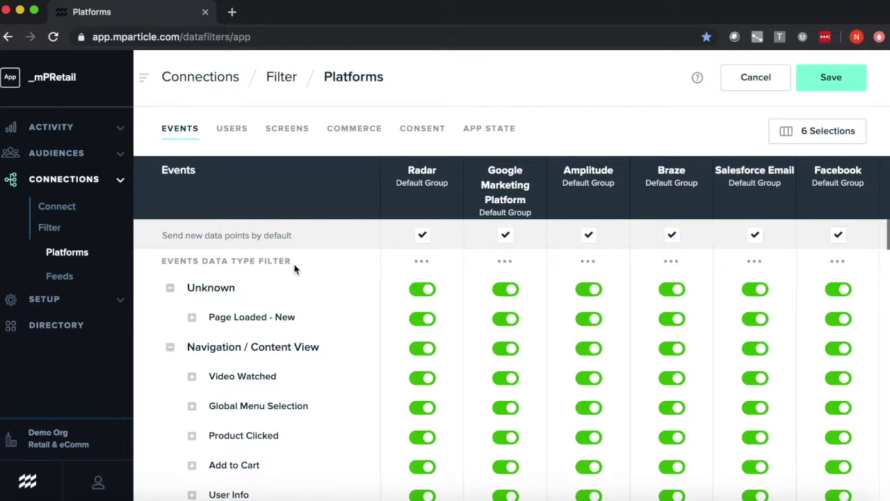
# Collapse the attributes of the Check Order Status event in the events filter.
pyautogui.scroll(-4, 294, 269)
pyautogui.scroll(-10, 294, 269)
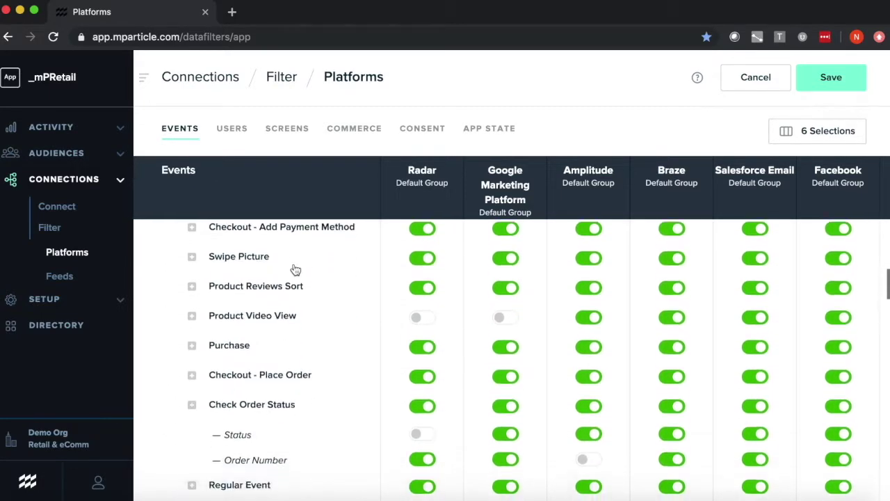
pyautogui.click(252, 382)
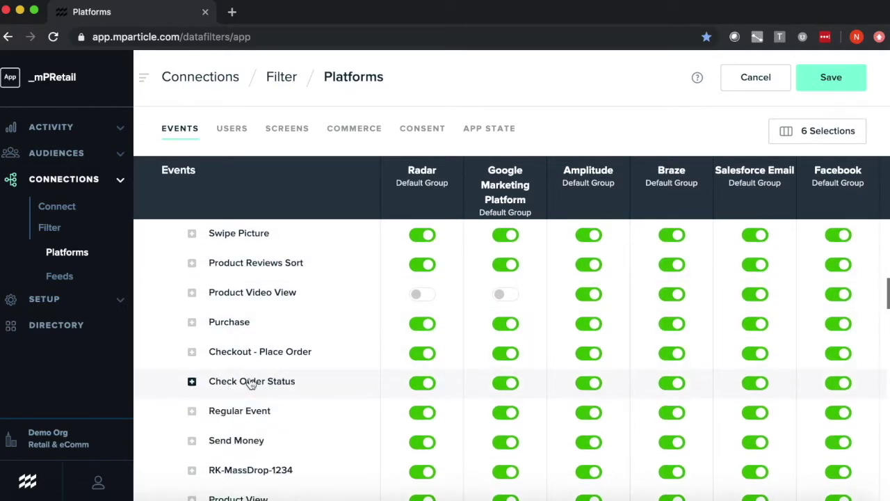
# Turn off the Remove from Cart transaction event for Radar and Google Marketing Platform, and save the filters.
pyautogui.scroll(-2, 252, 382)
pyautogui.scroll(4, 252, 382)
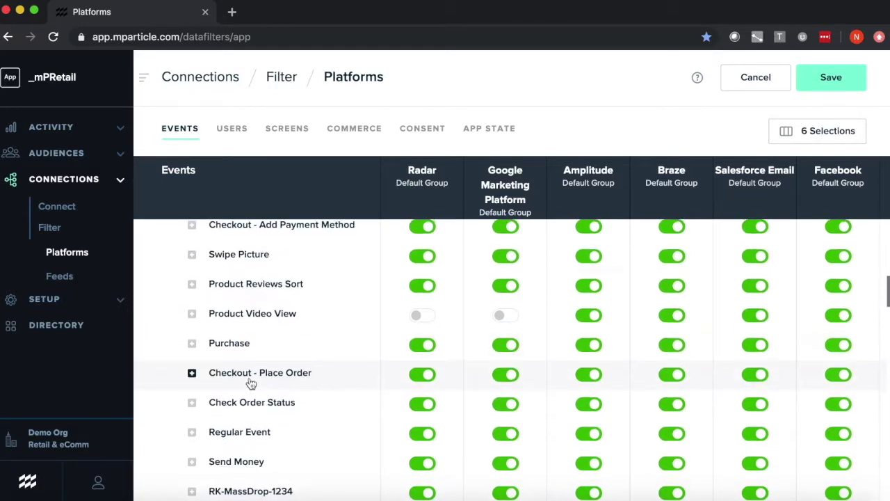
pyautogui.scroll(2, 251, 384)
pyautogui.scroll(2, 251, 383)
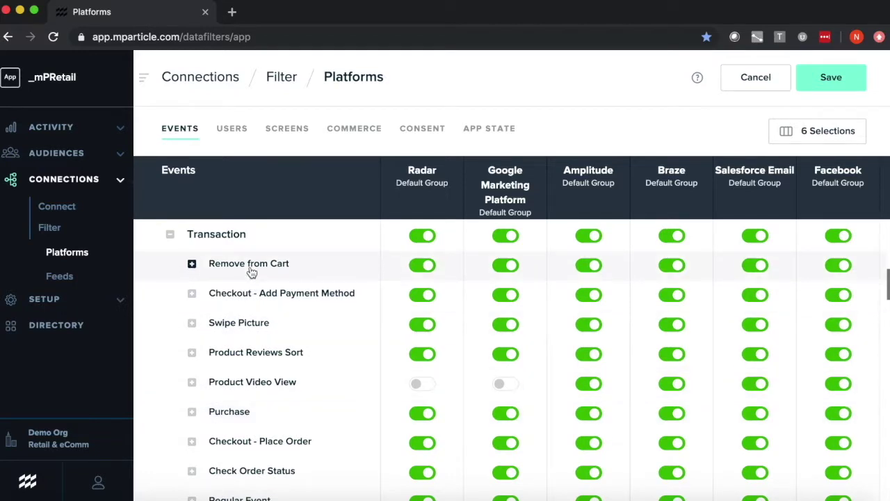
pyautogui.click(420, 267)
pyautogui.click(512, 267)
pyautogui.click(831, 82)
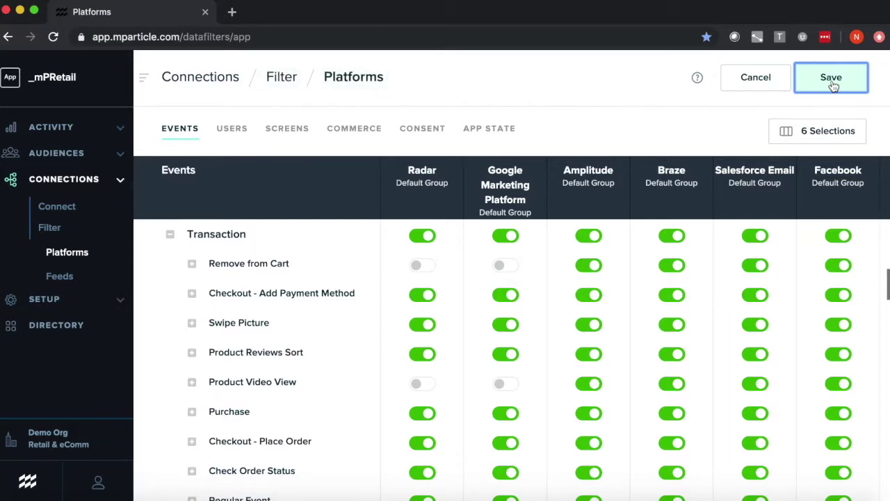
# Under Checkout - Place Order, disable Transaction ID for Radar and Google Marketing Platform, enable it for Braze and Salesforce Email, and save.
pyautogui.scroll(-1, 285, 403)
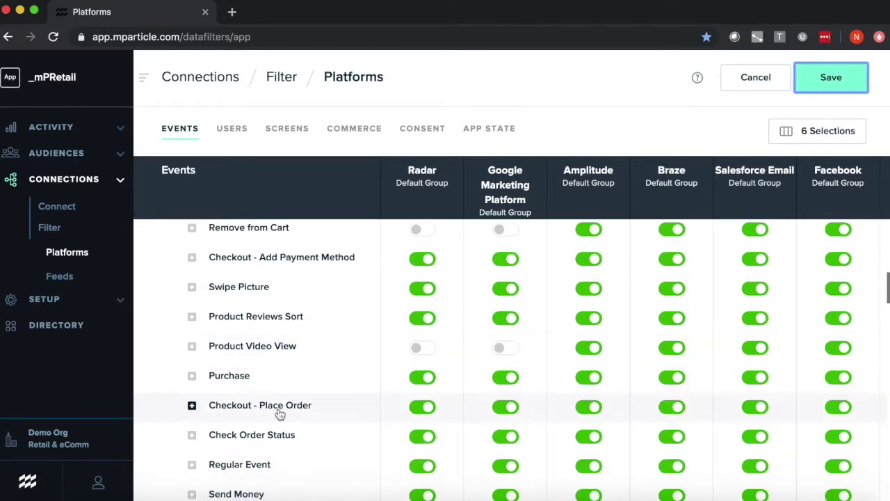
pyautogui.click(278, 413)
pyautogui.scroll(-2, 277, 415)
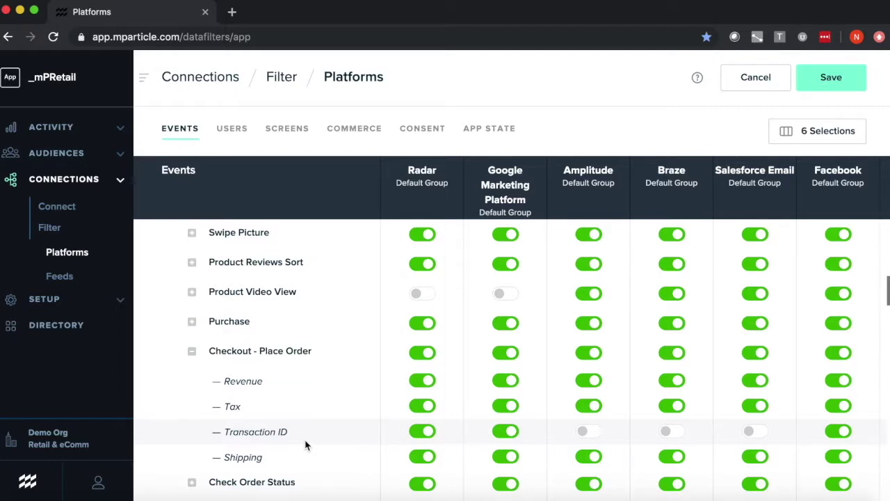
pyautogui.doubleClick(257, 432)
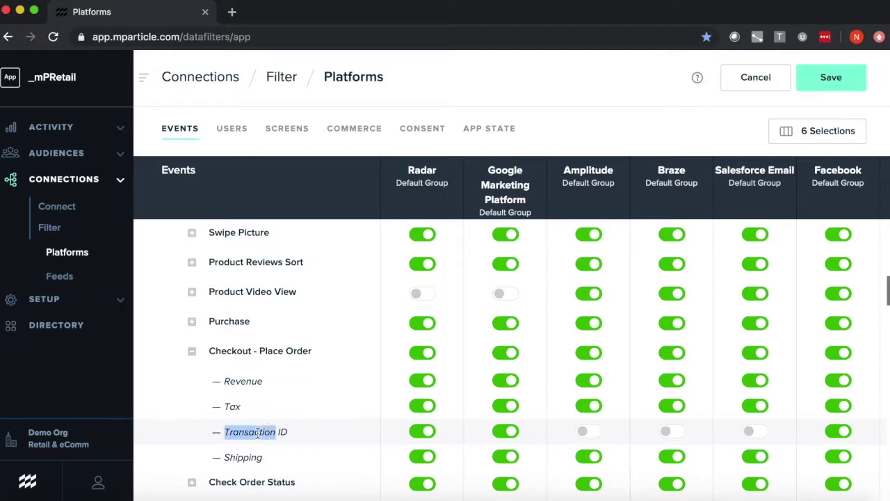
pyautogui.click(422, 433)
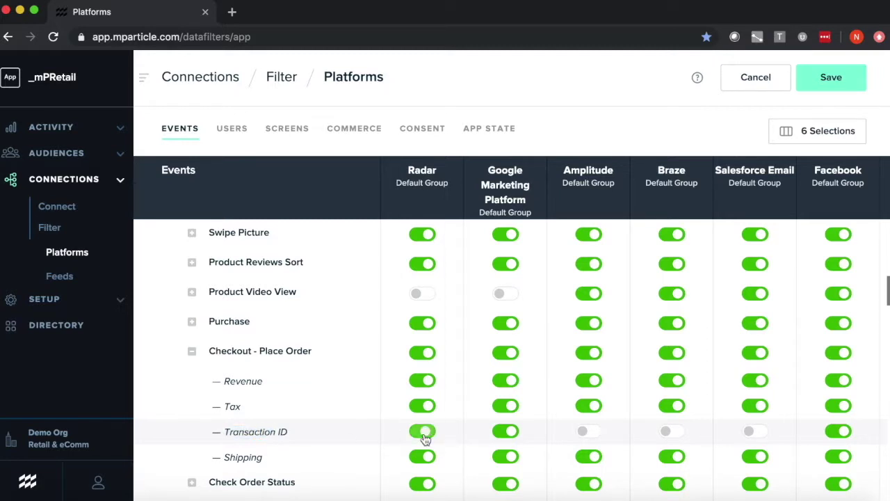
pyautogui.click(500, 432)
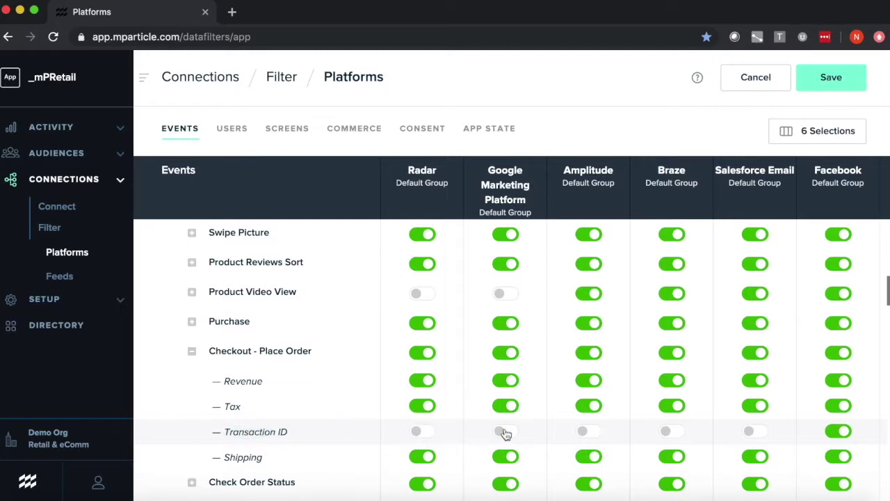
pyautogui.click(668, 432)
pyautogui.click(758, 432)
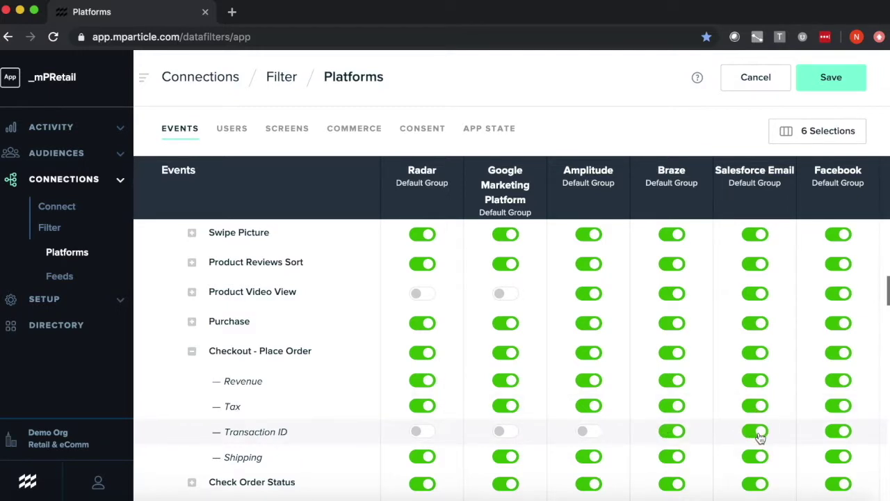
pyautogui.click(830, 77)
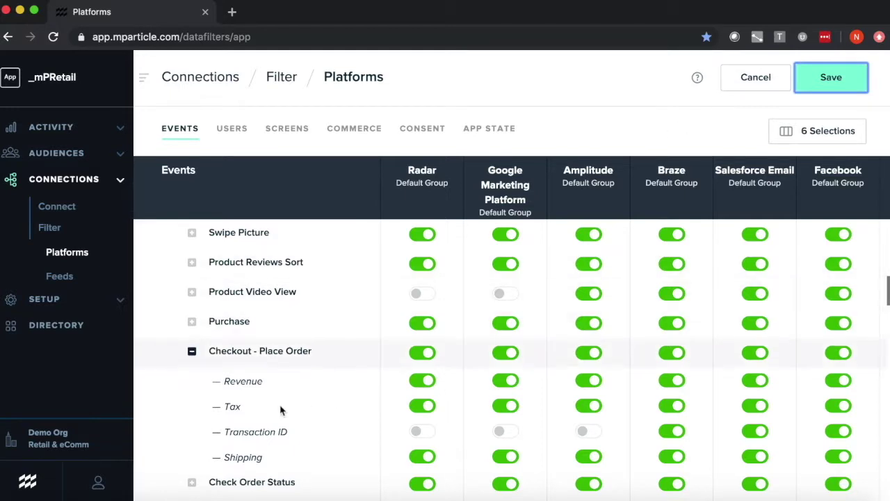
pyautogui.tripleClick(258, 432)
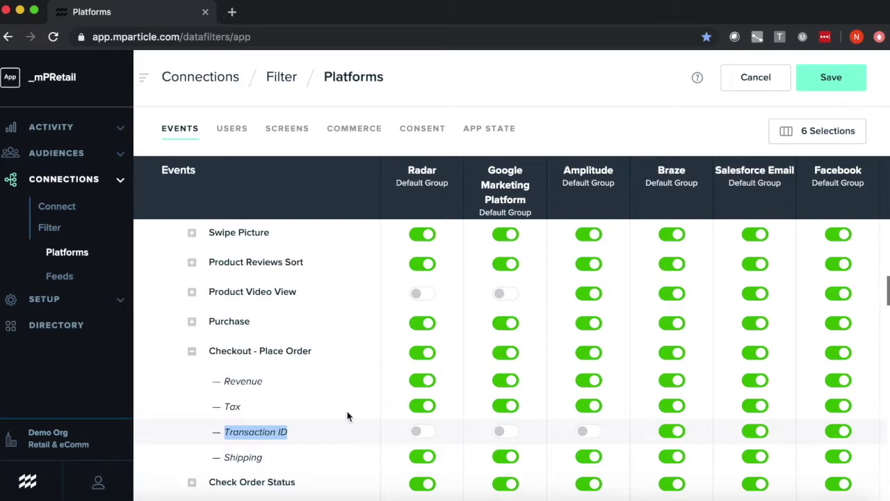
# In the user filters, turn off the $lastname attribute for Amplitude and Radar, and save.
pyautogui.click(229, 130)
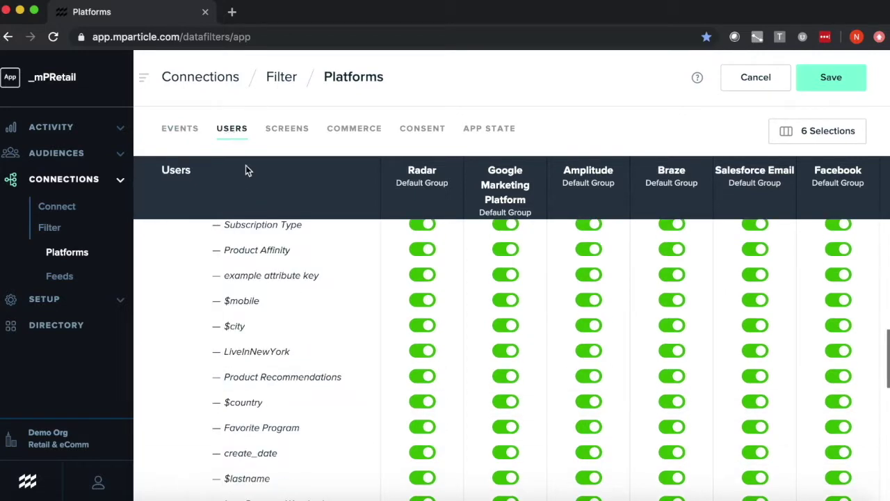
pyautogui.scroll(2, 300, 328)
pyautogui.scroll(-1, 299, 330)
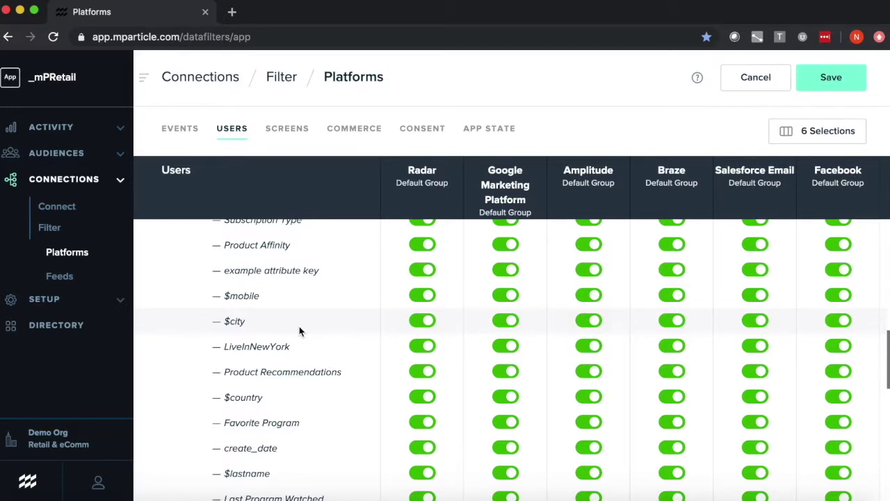
pyautogui.scroll(-2, 299, 330)
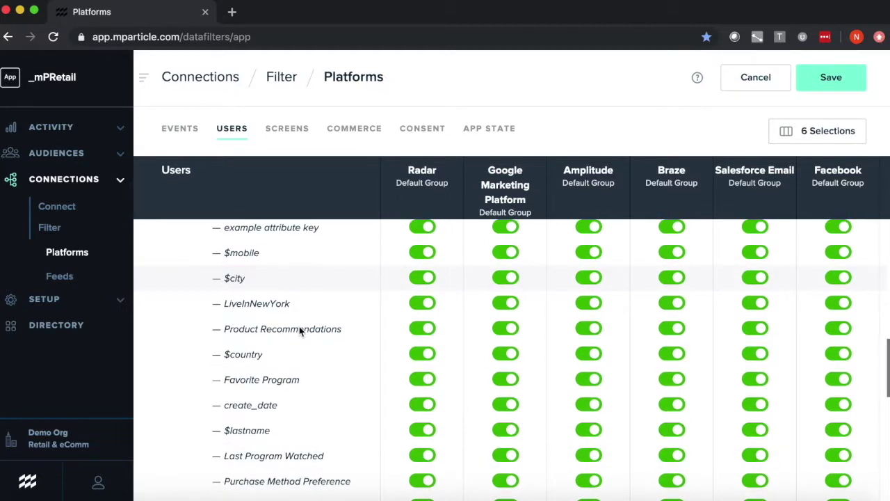
pyautogui.doubleClick(253, 431)
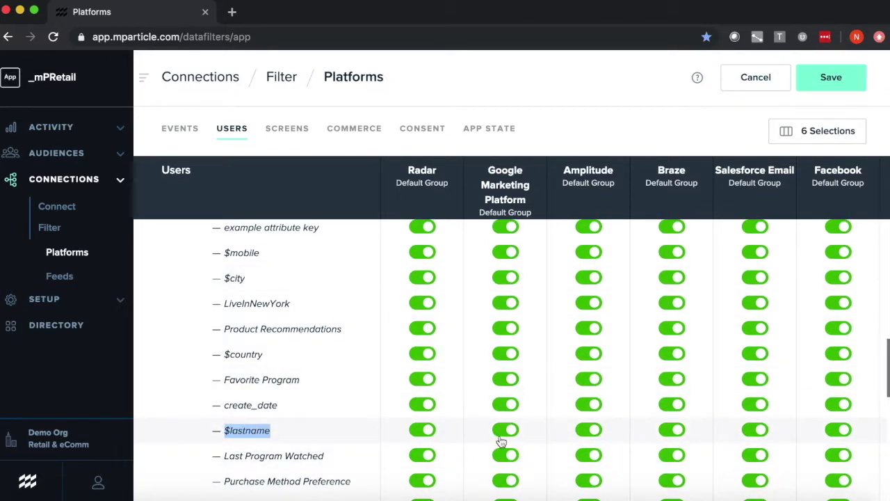
pyautogui.click(588, 430)
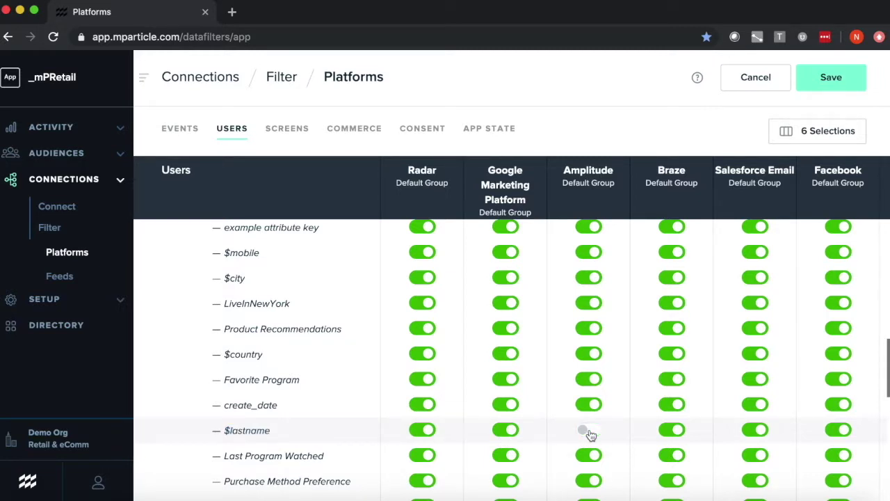
pyautogui.click(422, 431)
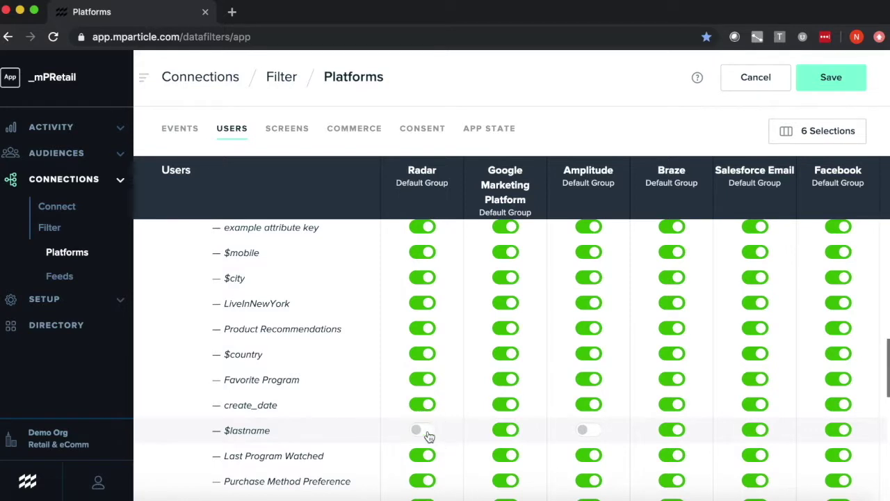
pyautogui.click(822, 84)
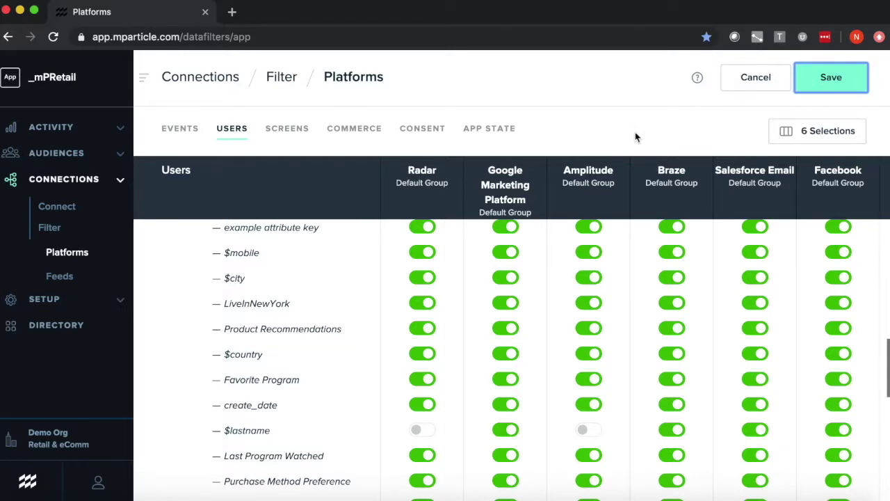
# Open the attribute forwarding rules of the connection from the iOS input to the Adobe Analytics output.
pyautogui.click(45, 210)
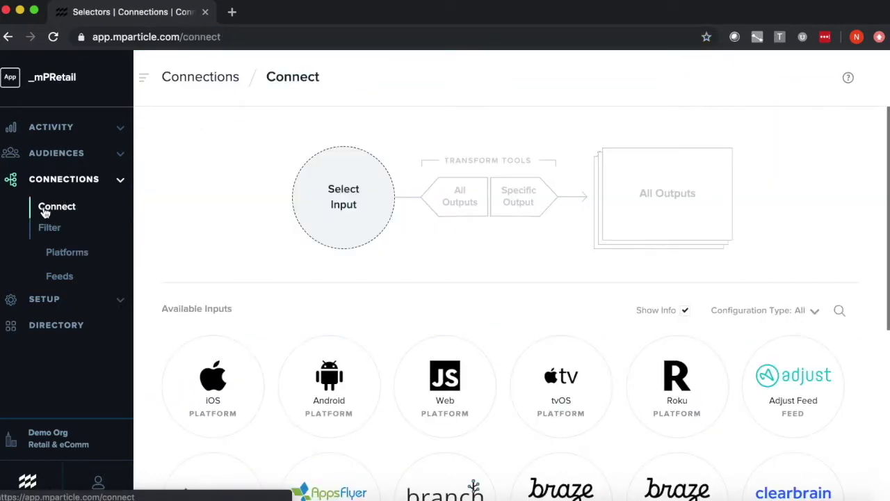
pyautogui.scroll(-1, 157, 228)
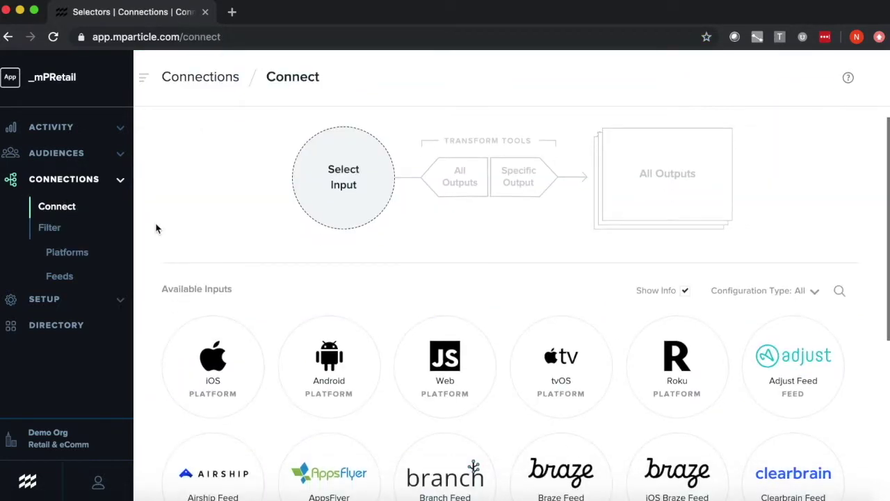
pyautogui.click(206, 358)
pyautogui.scroll(-1, 390, 290)
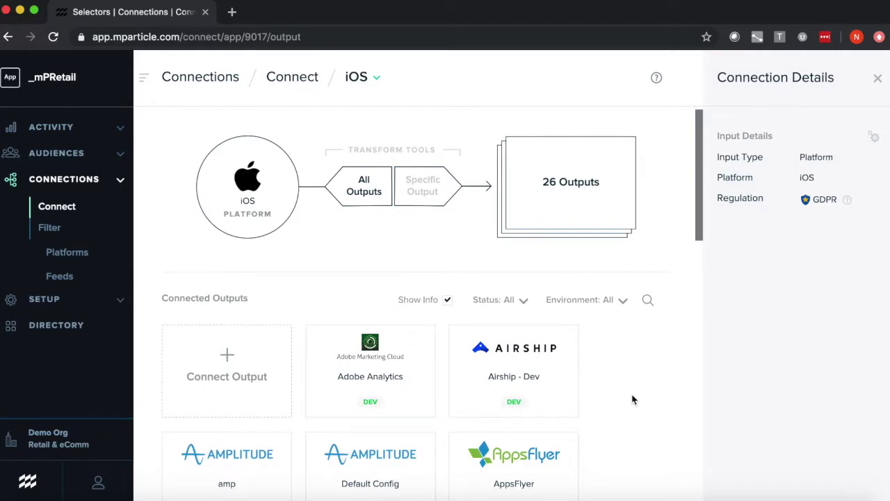
pyautogui.scroll(-1, 633, 398)
pyautogui.click(348, 393)
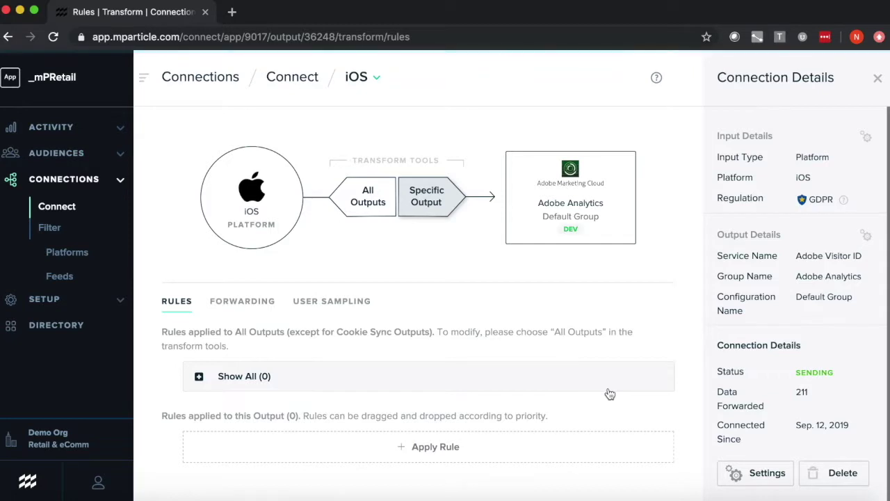
pyautogui.click(243, 308)
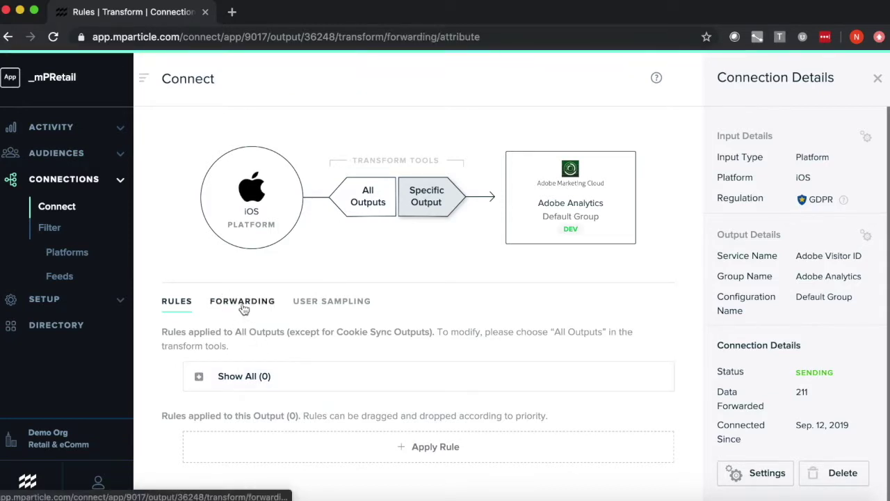
pyautogui.scroll(-2, 621, 400)
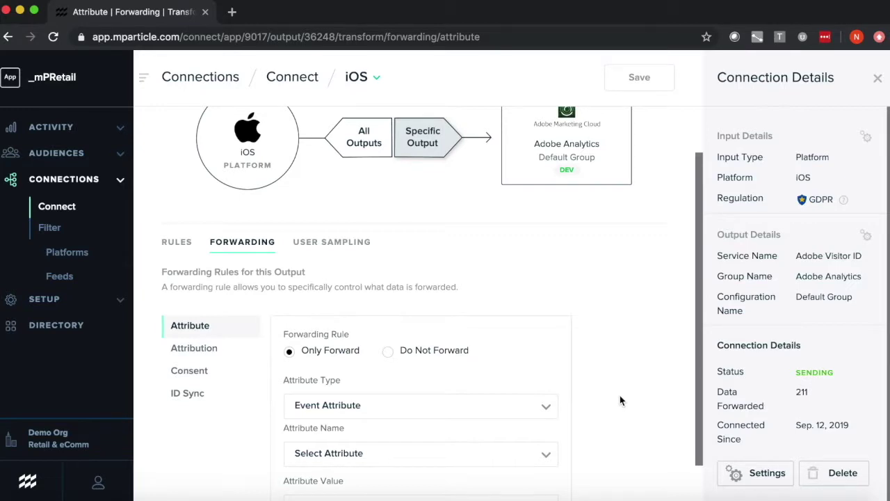
pyautogui.scroll(-1, 619, 398)
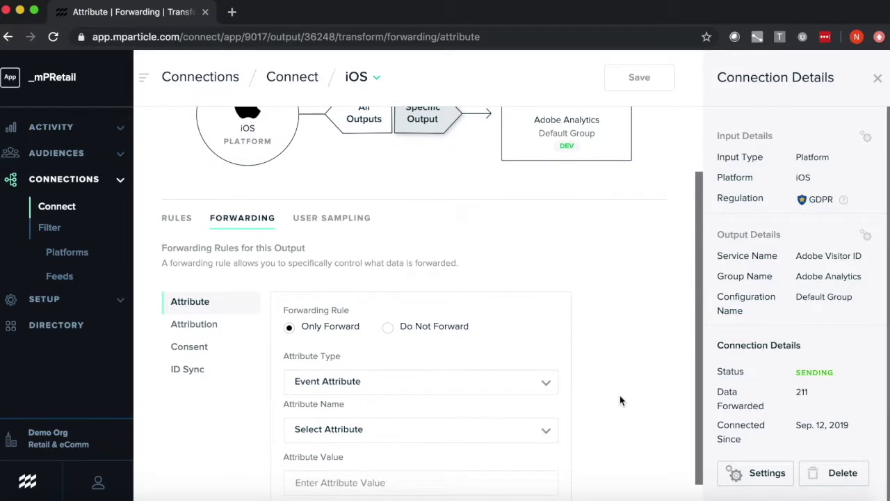
pyautogui.scroll(-1, 621, 400)
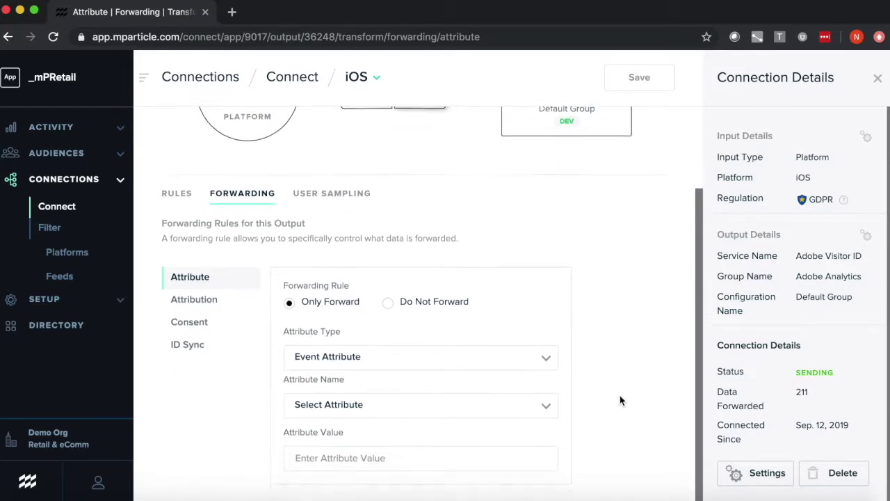
# Set the forwarding rule's attribute type to User Attribute and its attribute name to Member Status.
pyautogui.click(423, 359)
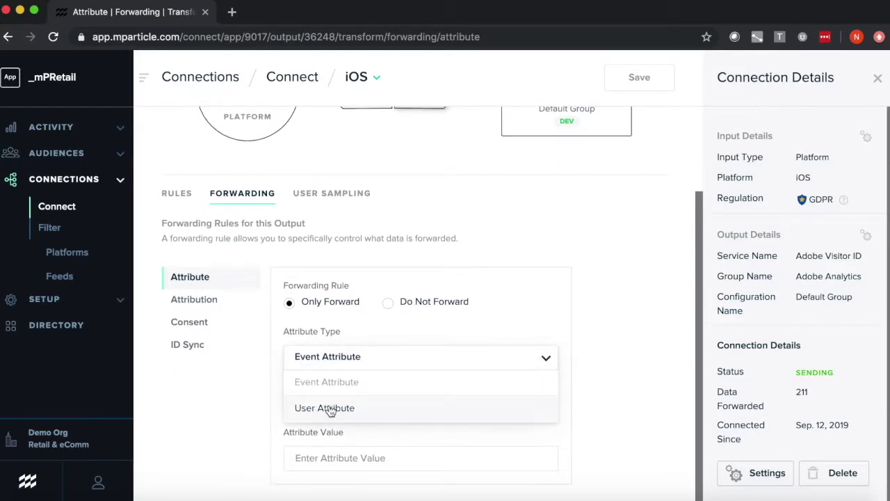
pyautogui.click(356, 408)
pyautogui.click(351, 410)
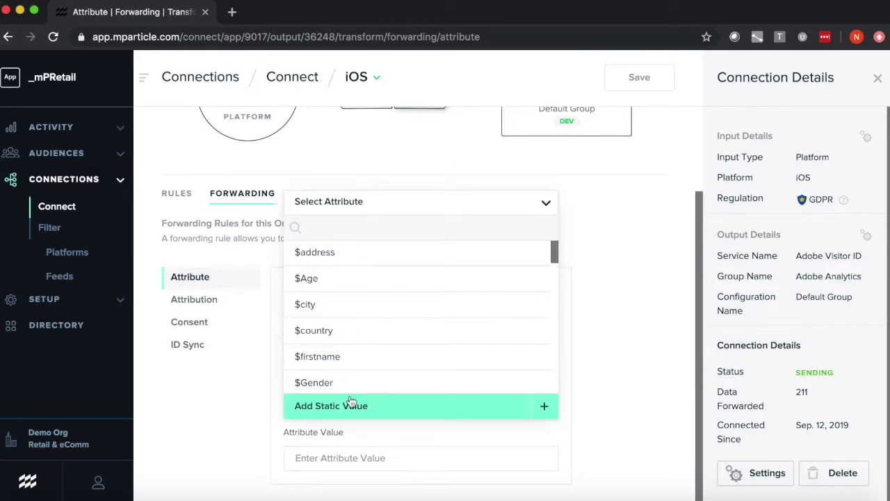
pyautogui.write('member')
pyautogui.click(358, 253)
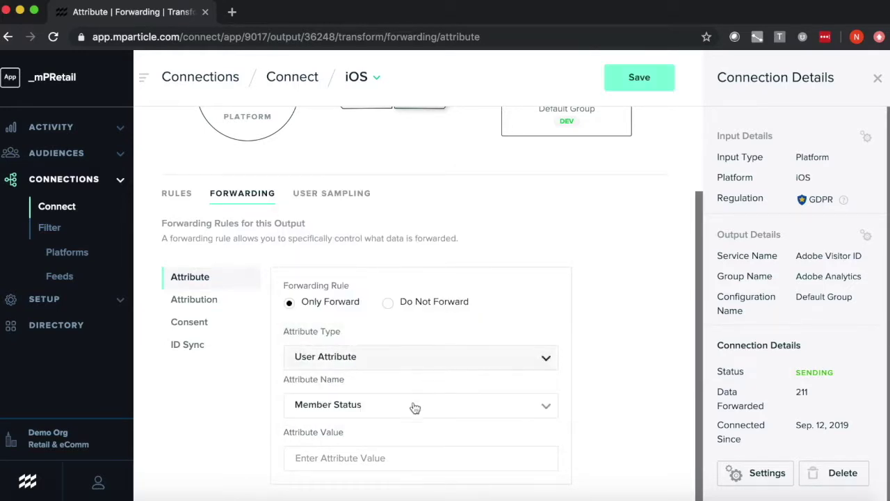
# Set the forwarding rule's attribute value to Free with Only Forward selected, and save the rule.
pyautogui.click(366, 457)
pyautogui.write('Free')
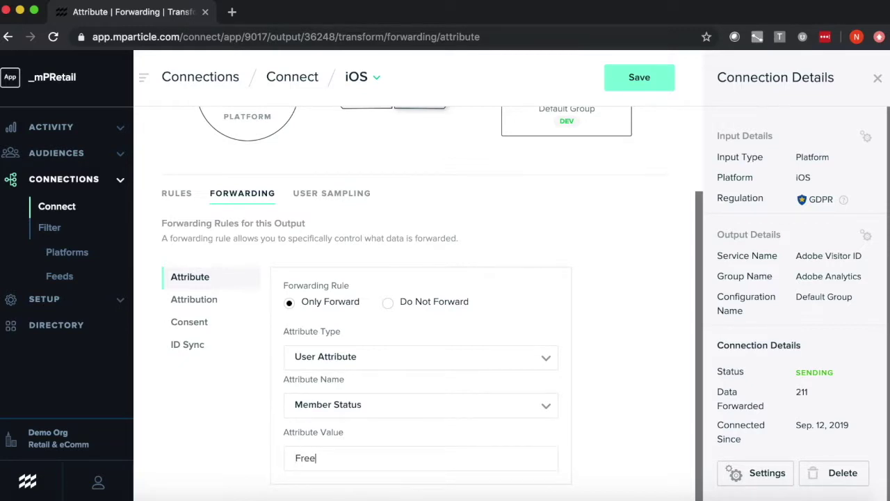
pyautogui.click(311, 307)
pyautogui.click(622, 86)
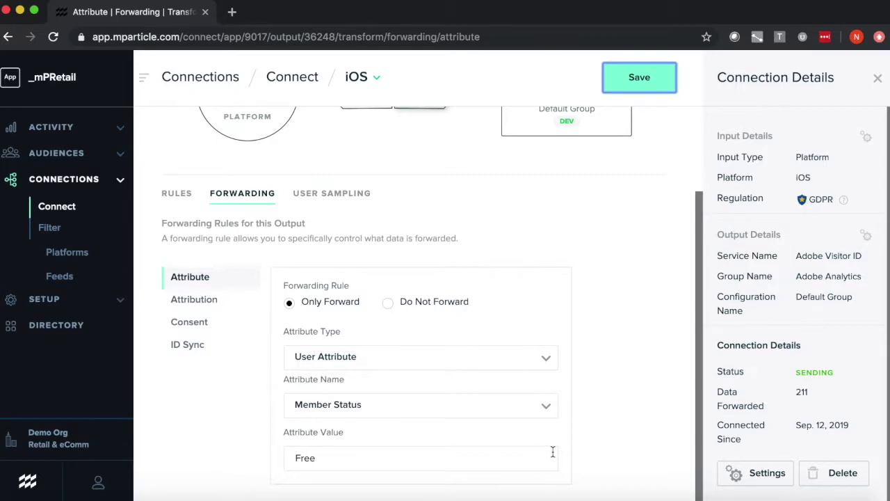
# View the Attribution forwarding rule options for this output.
pyautogui.click(209, 302)
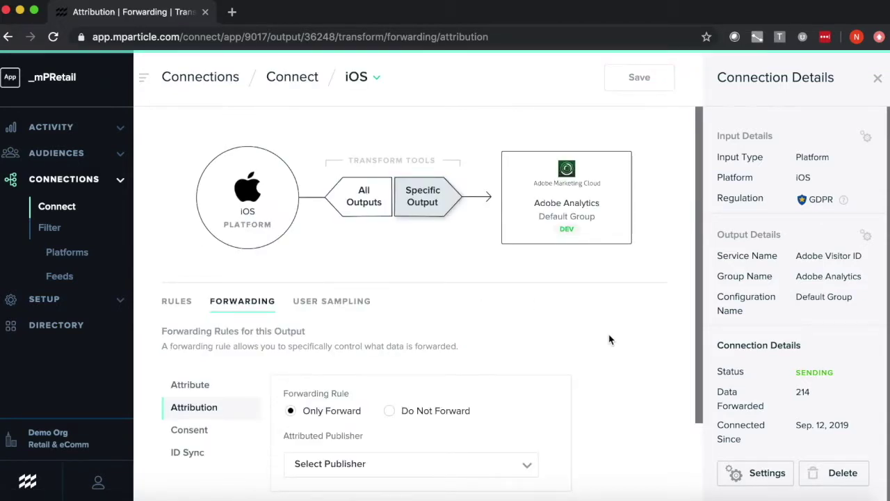
pyautogui.scroll(-2, 609, 339)
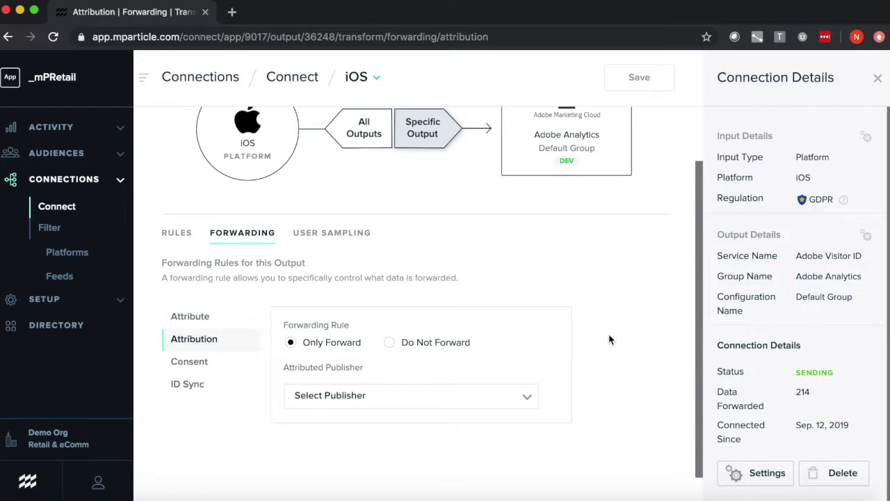
# Add a consent forwarding rule that only forwards data with GDPR Consent Given for the Location Analytics purpose, and save.
pyautogui.click(188, 361)
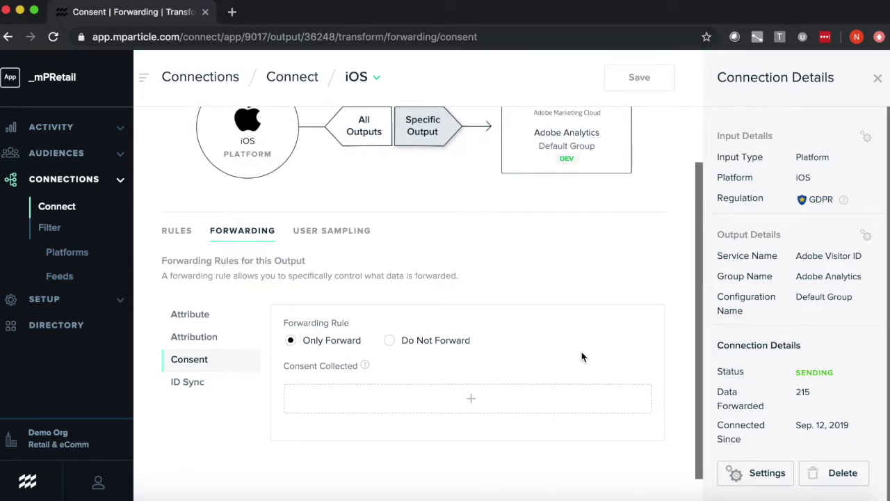
pyautogui.click(469, 399)
pyautogui.scroll(-1, 503, 339)
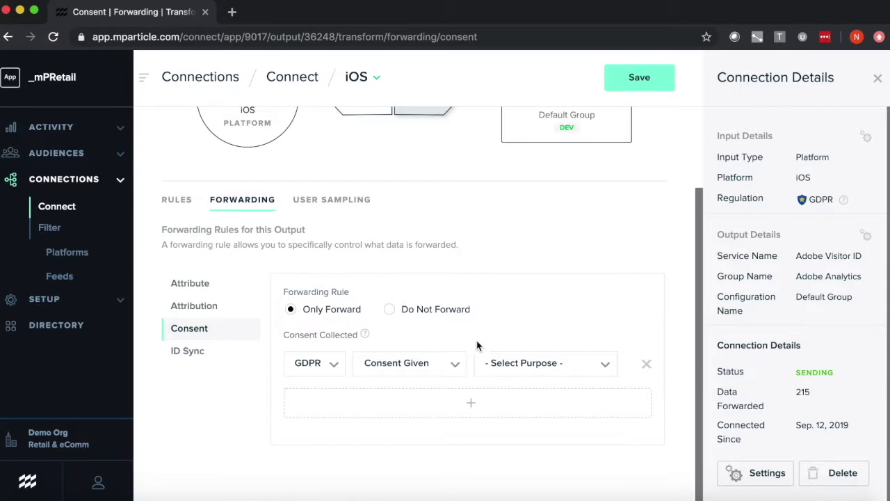
pyautogui.click(433, 363)
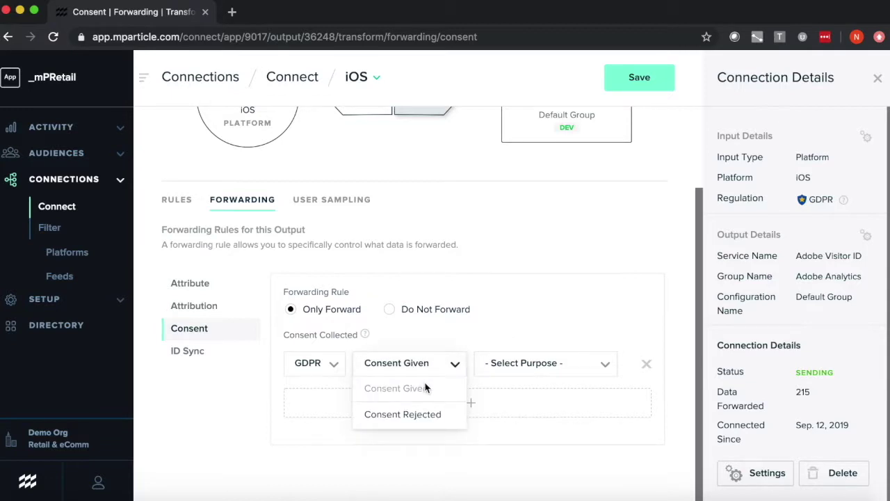
pyautogui.click(503, 371)
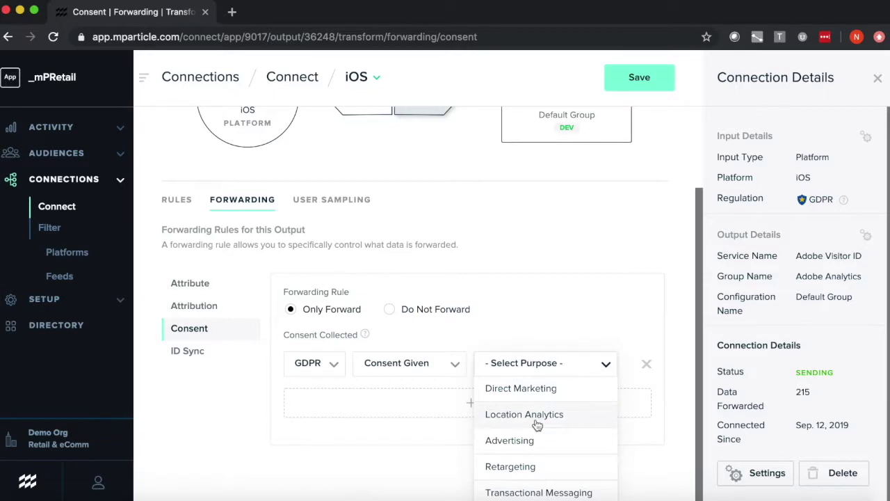
pyautogui.click(575, 417)
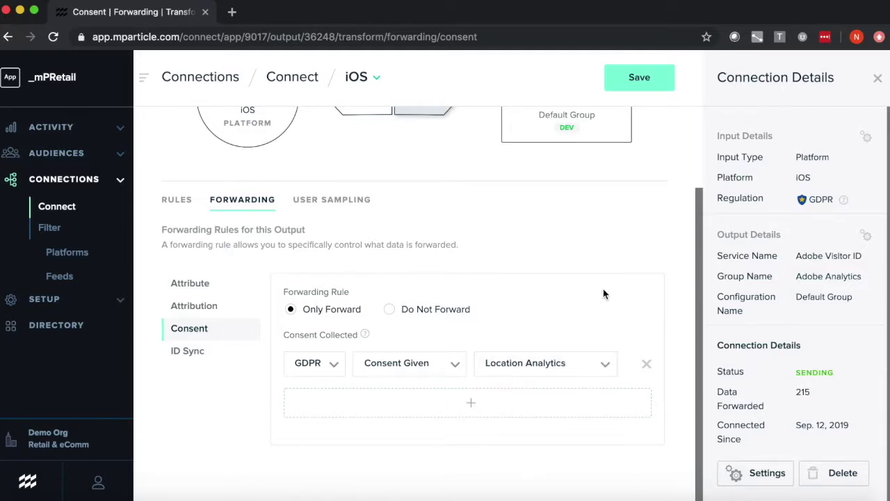
pyautogui.click(638, 80)
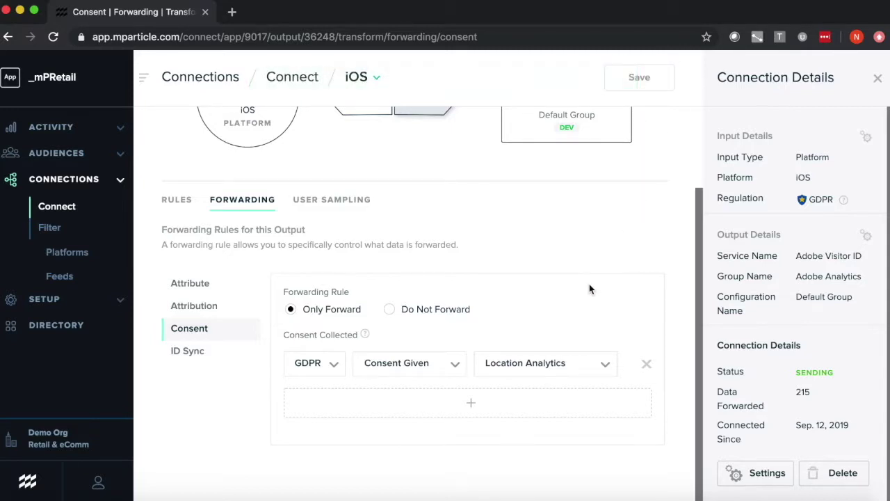
# Open the ID Sync forwarding rule and examine its option for logged-in users.
pyautogui.click(199, 355)
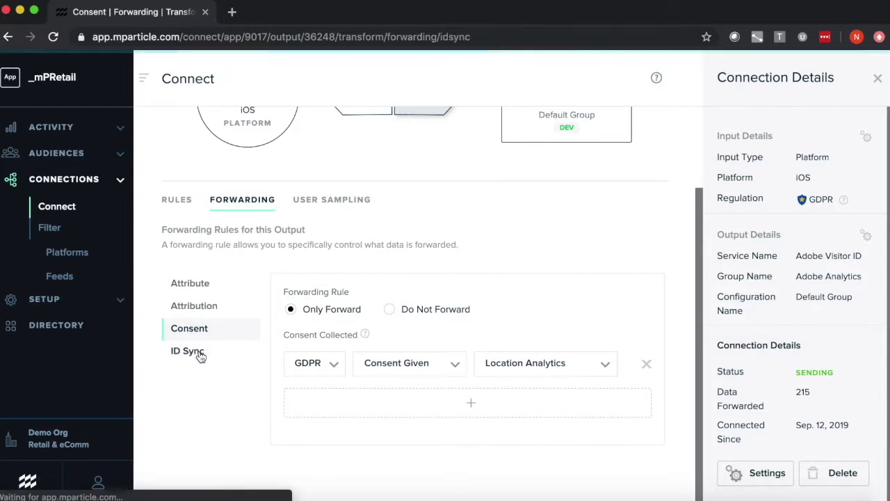
pyautogui.scroll(-2, 511, 304)
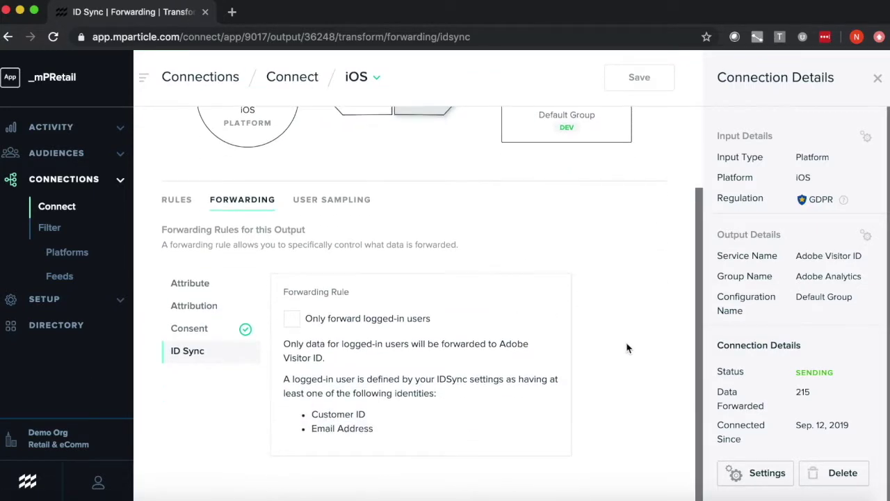